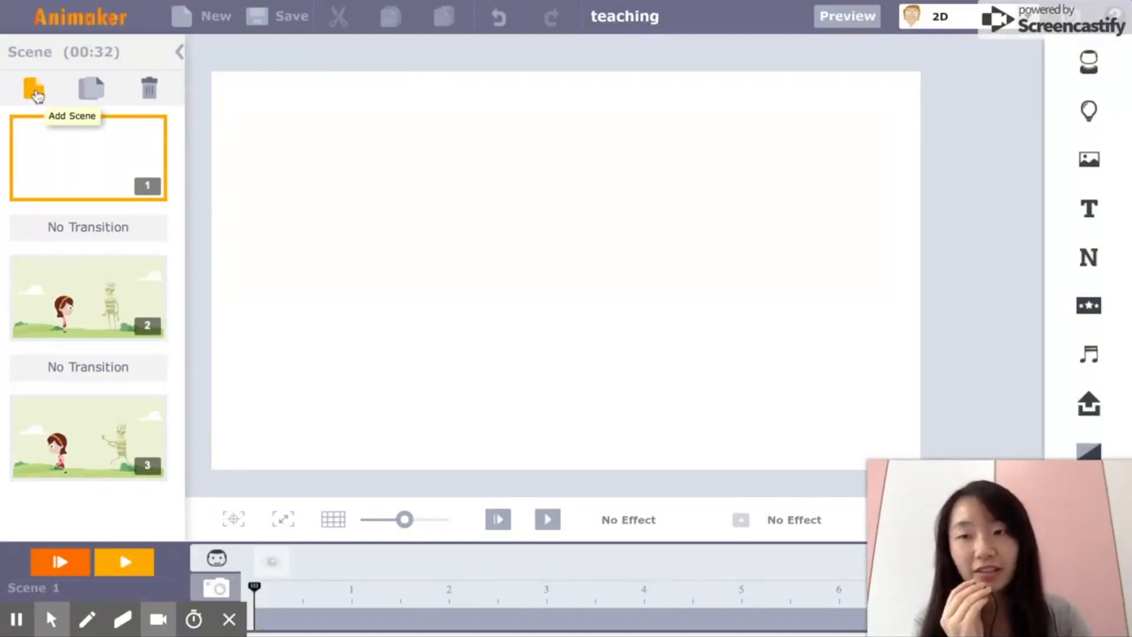
- Add a blank scene after scene 1 and duplicate scene 3 with the girl and the mummy
left_click(36, 90)
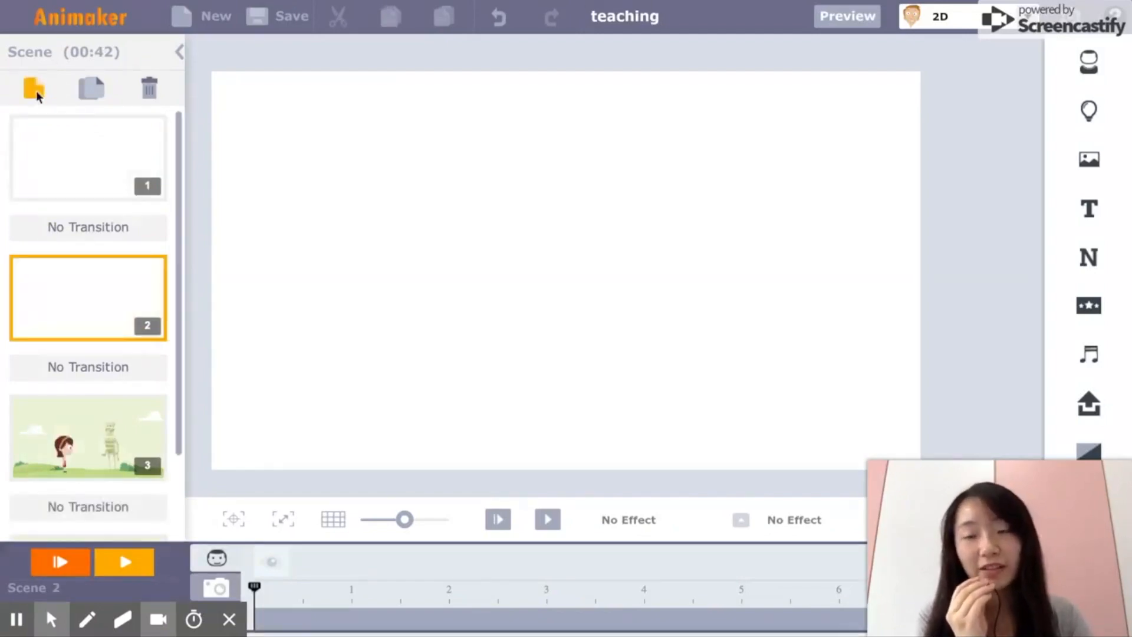
left_click(88, 420)
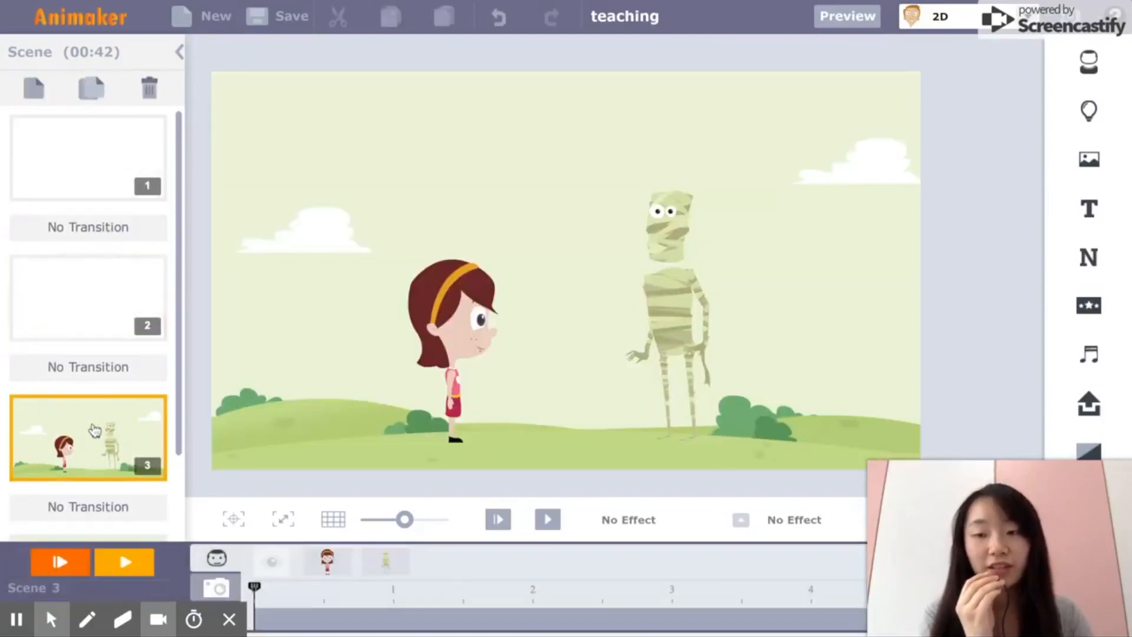
left_click(96, 93)
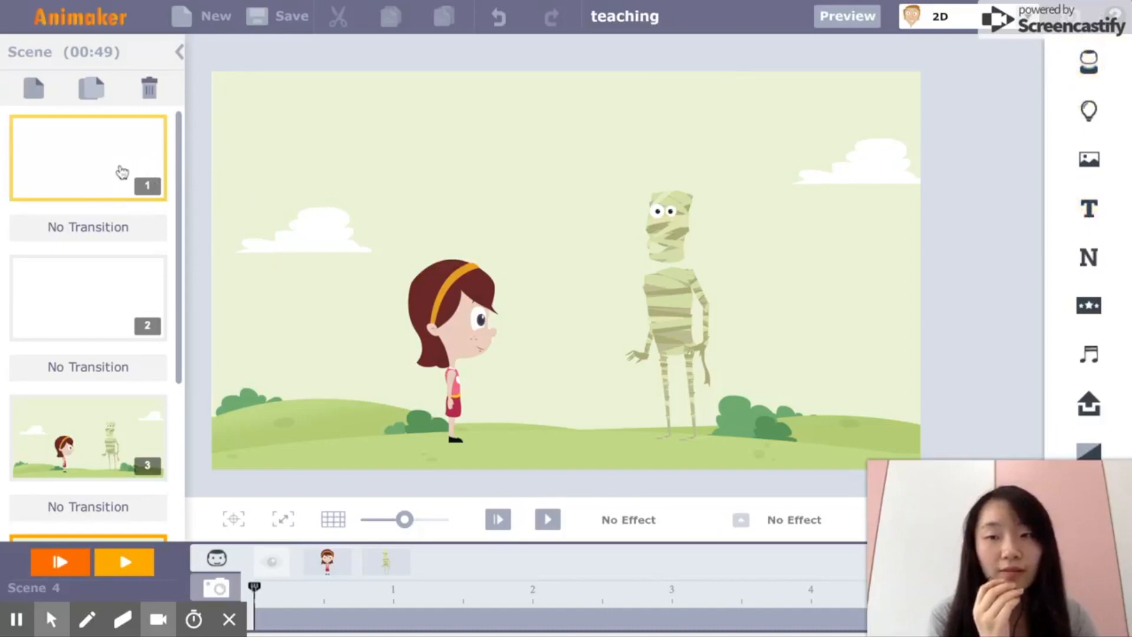
- Give scene 1 the dark stage background with a round podium and spotlights from the Celebration pictures
left_click(147, 182)
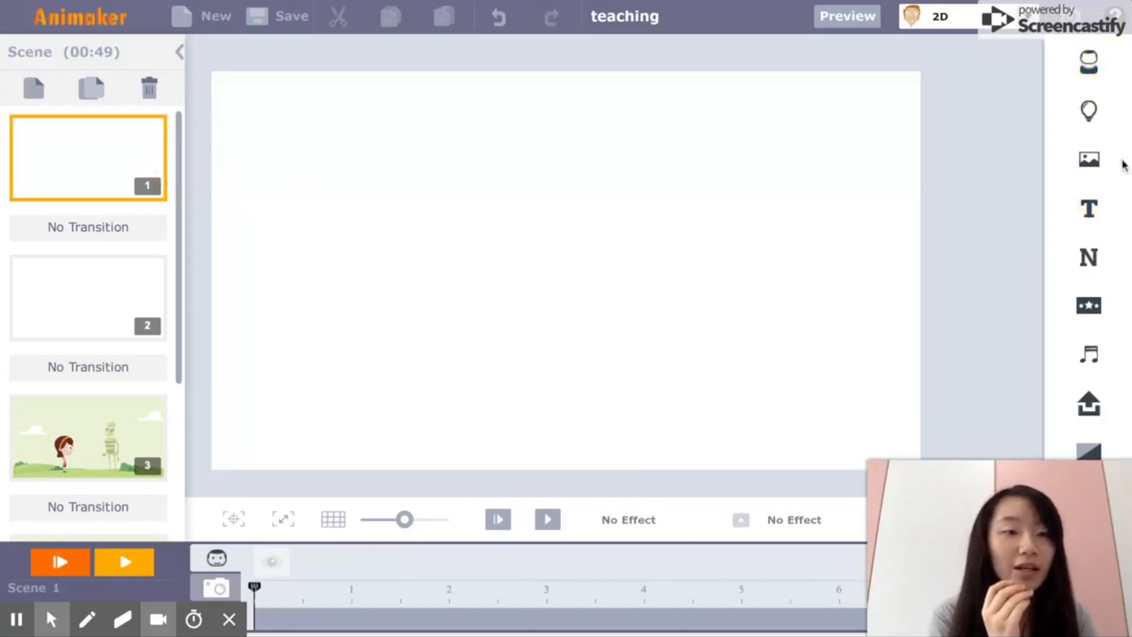
left_click(1091, 164)
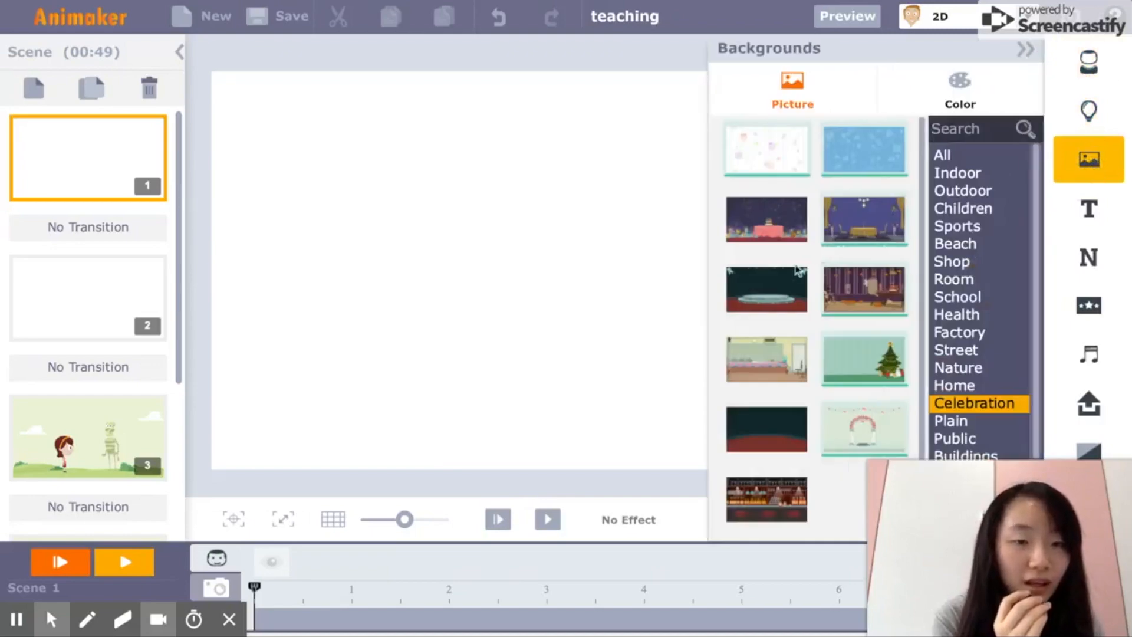
left_click(778, 292)
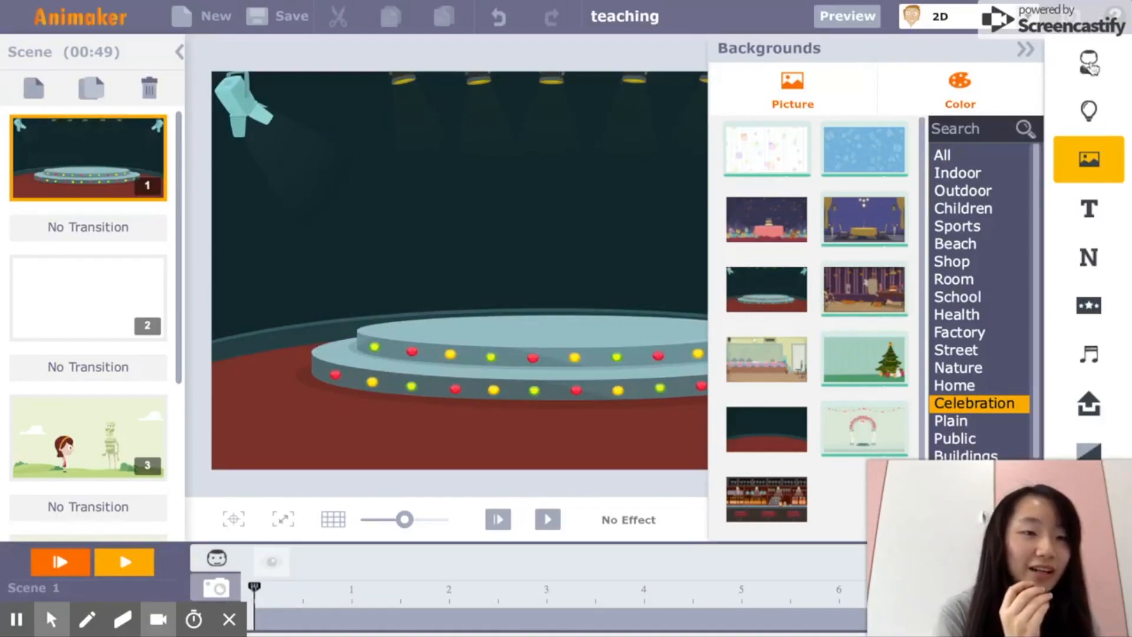
- Add the girl character with the orange headband to the stage in scene 1
left_click(1088, 64)
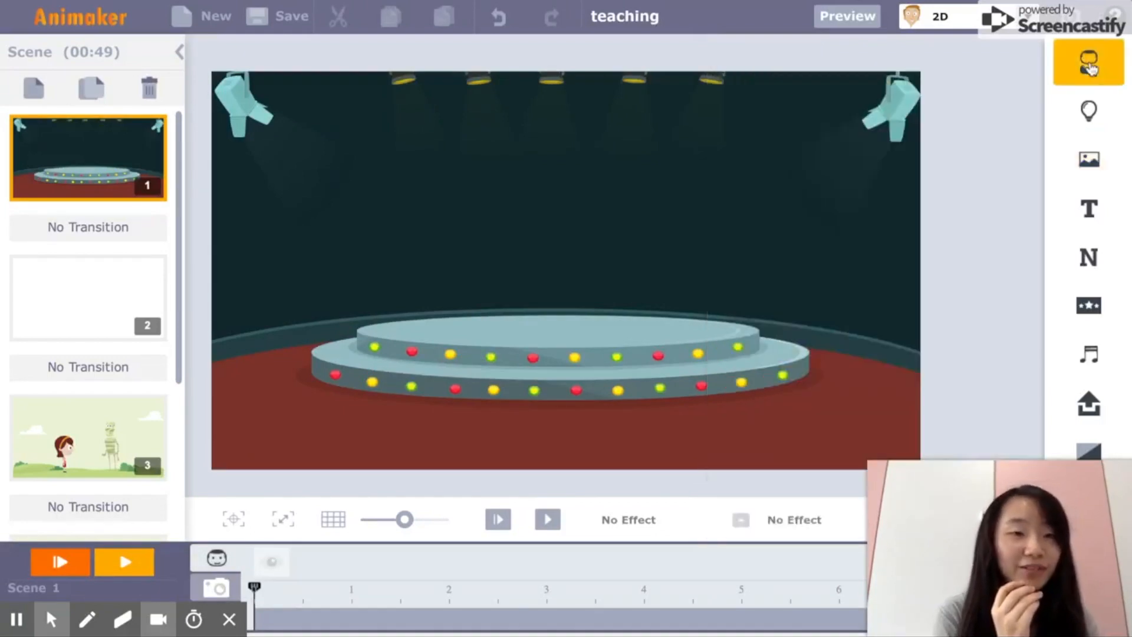
left_click(1089, 67)
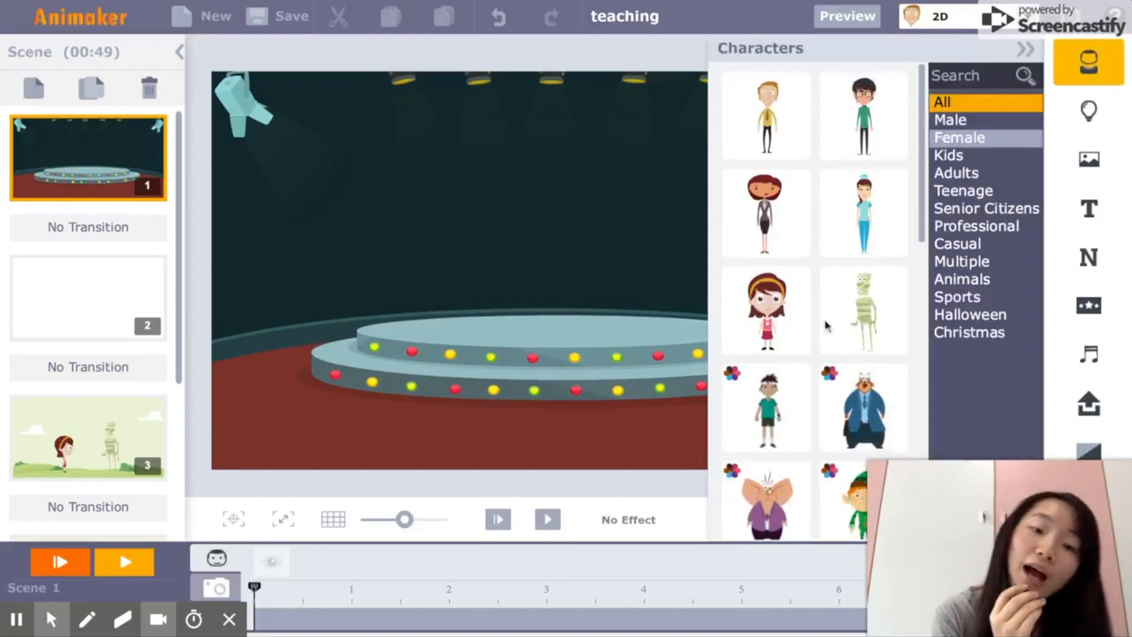
left_click(771, 320)
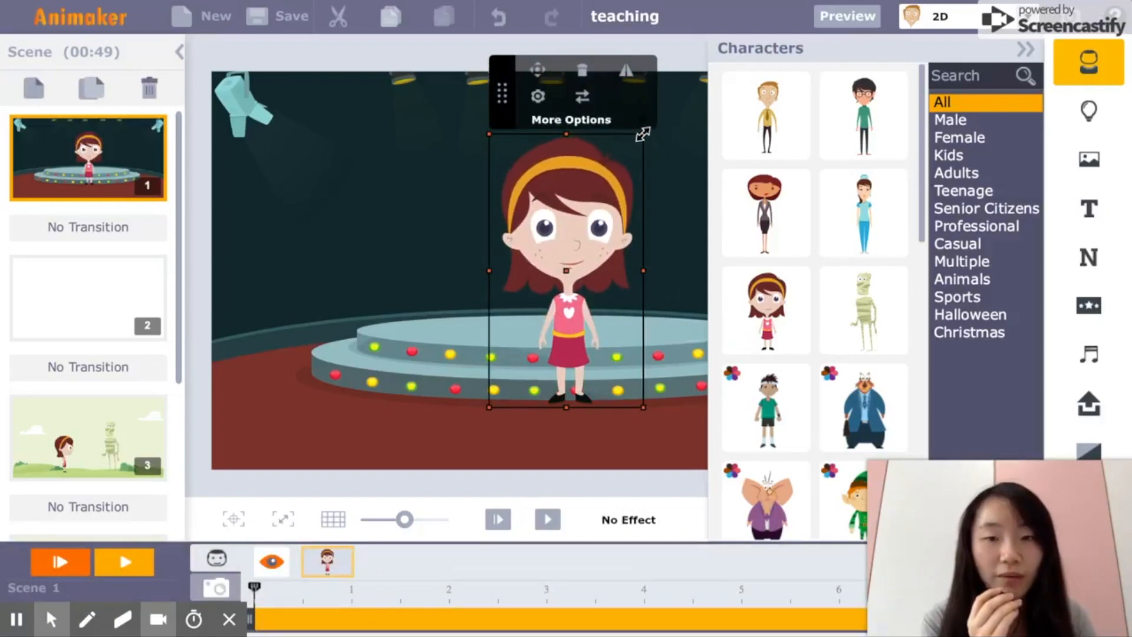
- Change the girl's action in her character settings to the pose holding a golden trophy
left_click(578, 121)
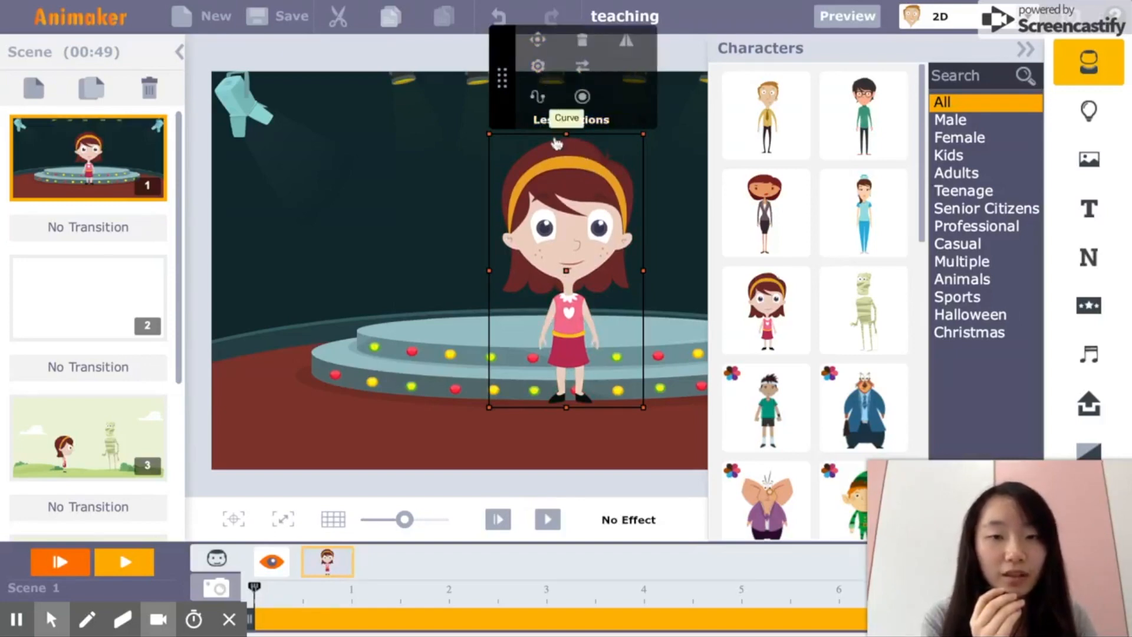
left_click(538, 68)
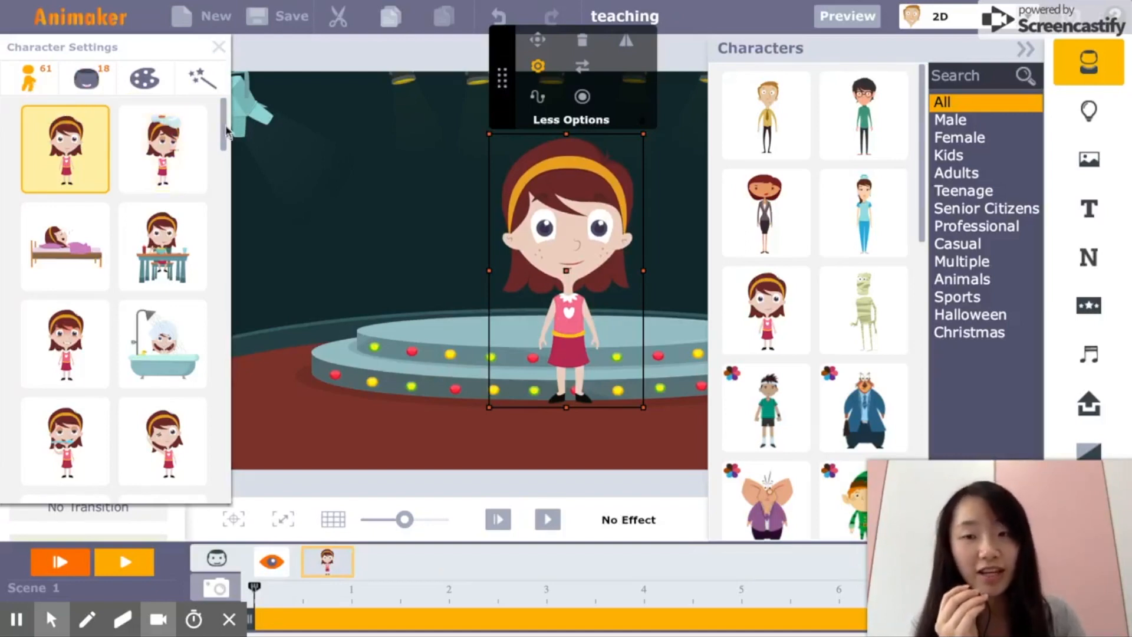
left_click_drag(226, 132, 221, 217)
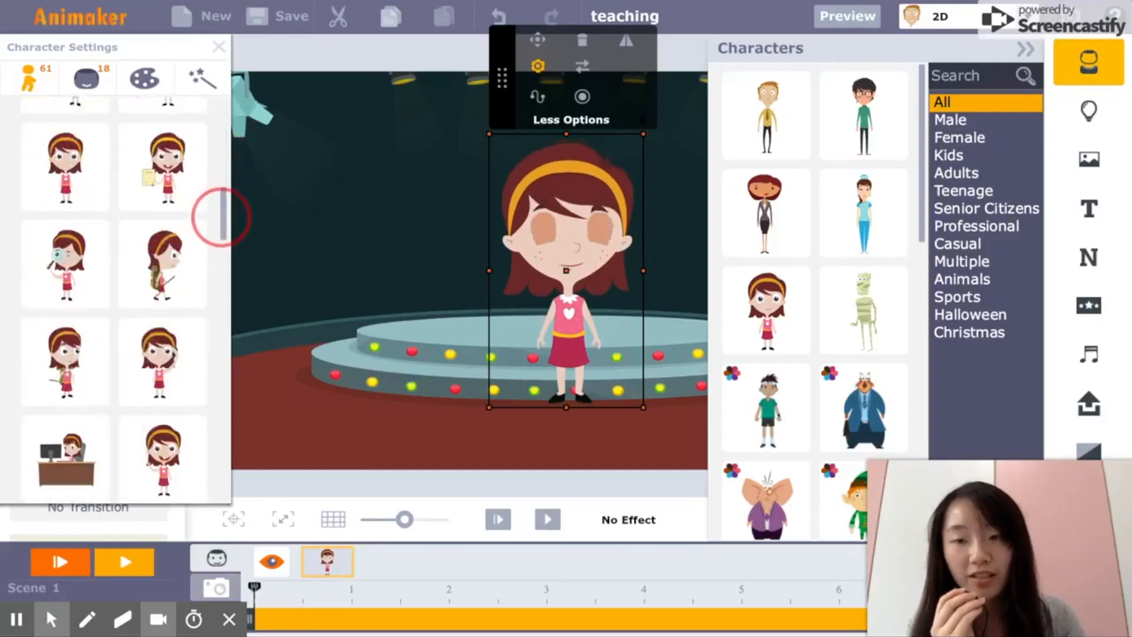
left_click_drag(224, 229, 215, 204)
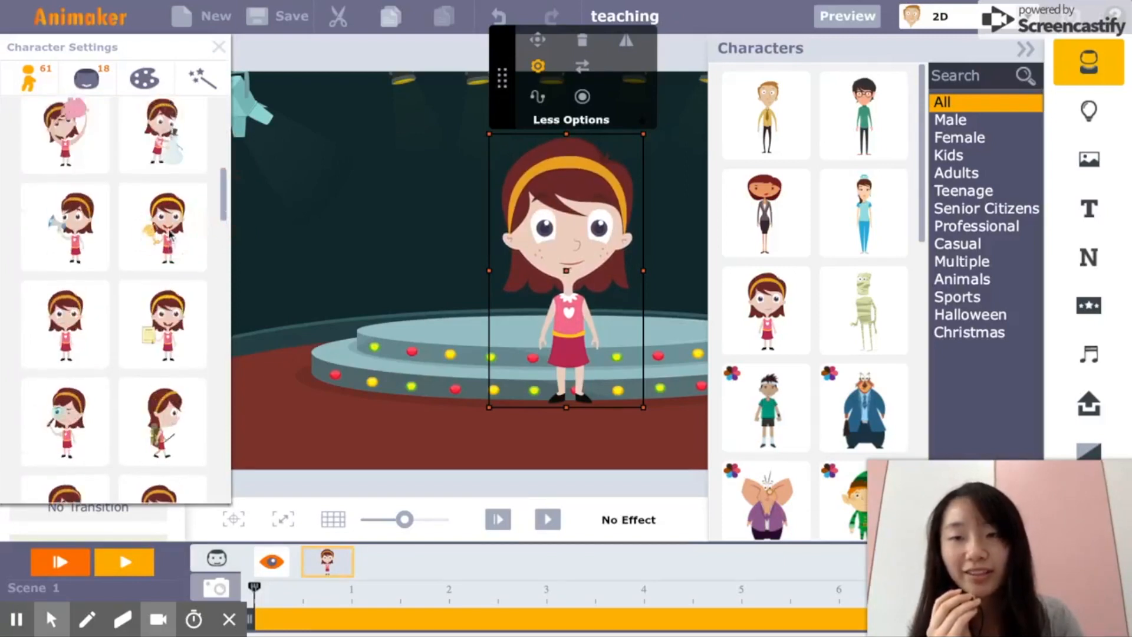
left_click(170, 234)
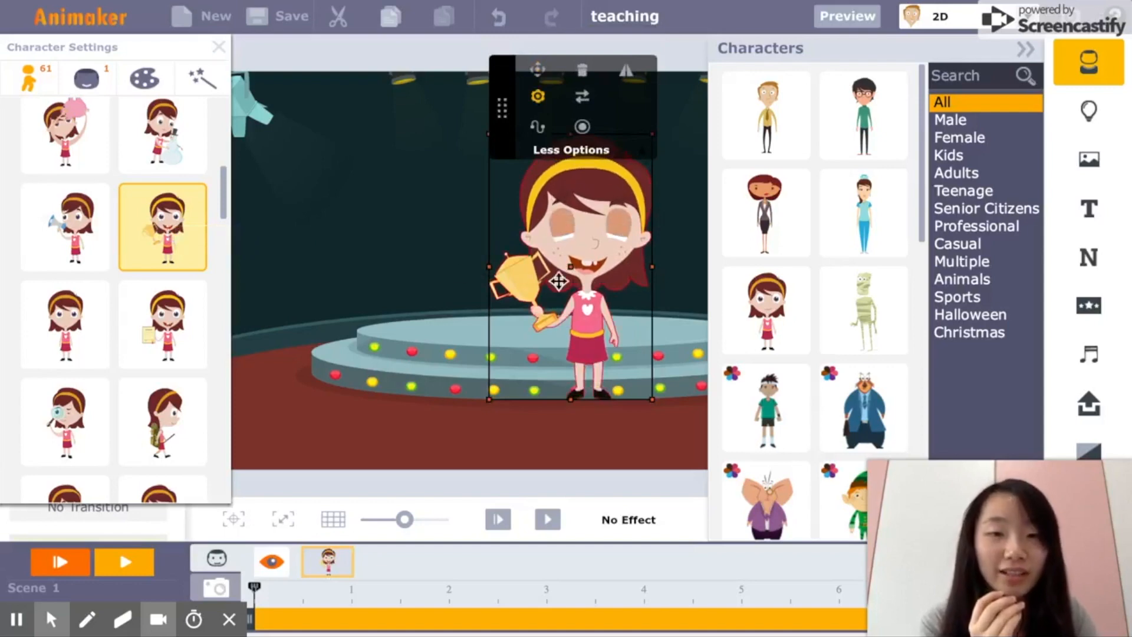
left_click(1025, 49)
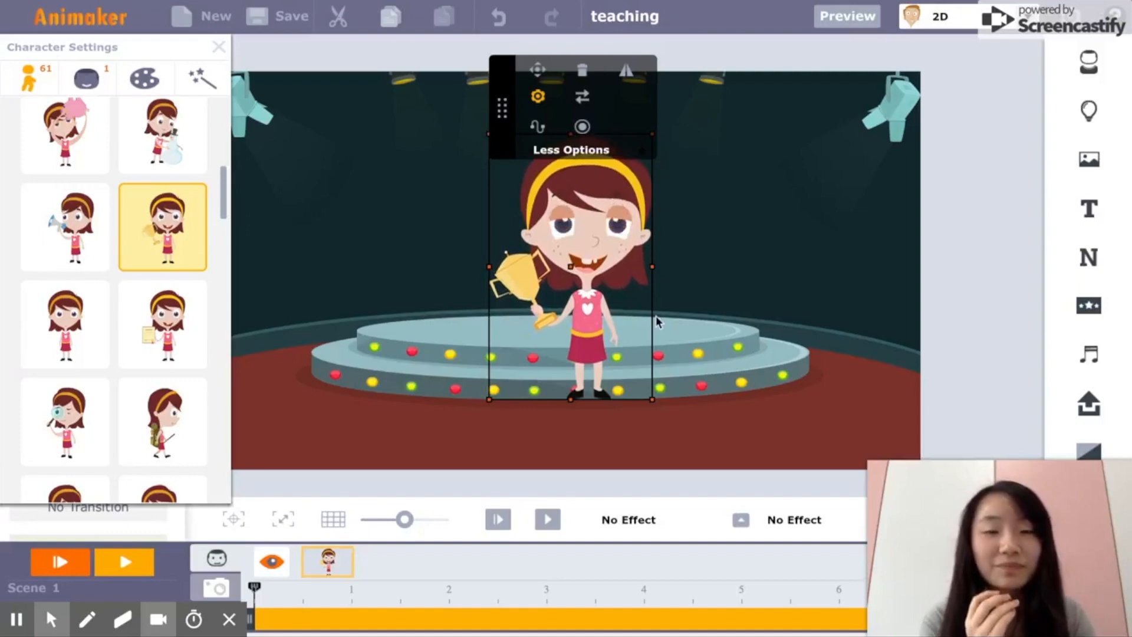
left_click(218, 48)
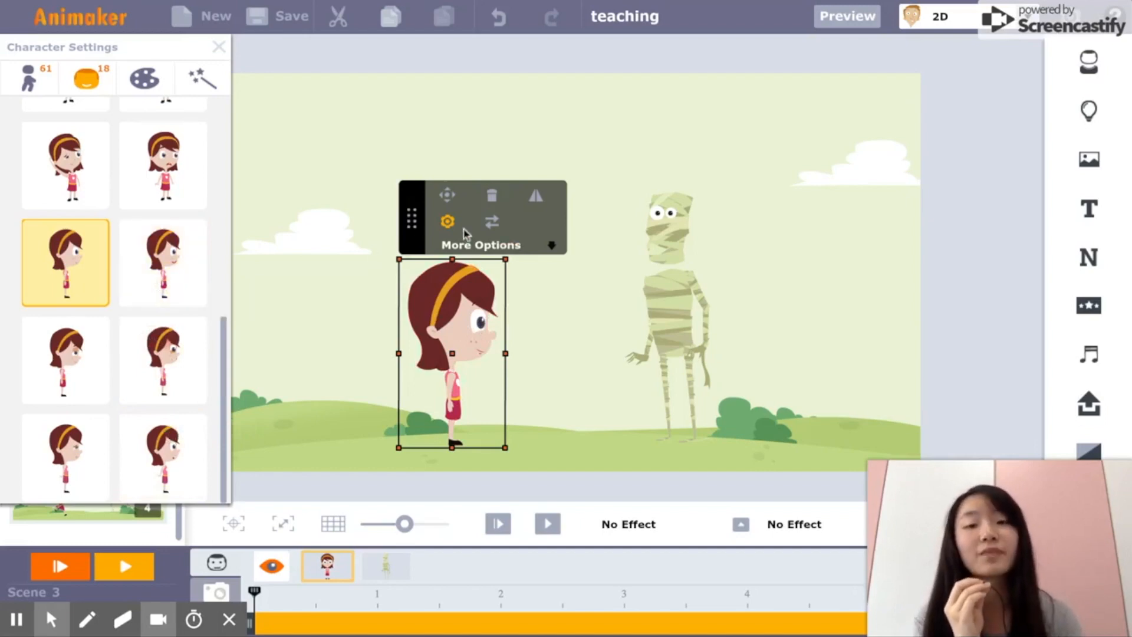
- Record expression changes for the girl in scene 3, adding pins for Shocked side view and Smiling side view
left_click(497, 251)
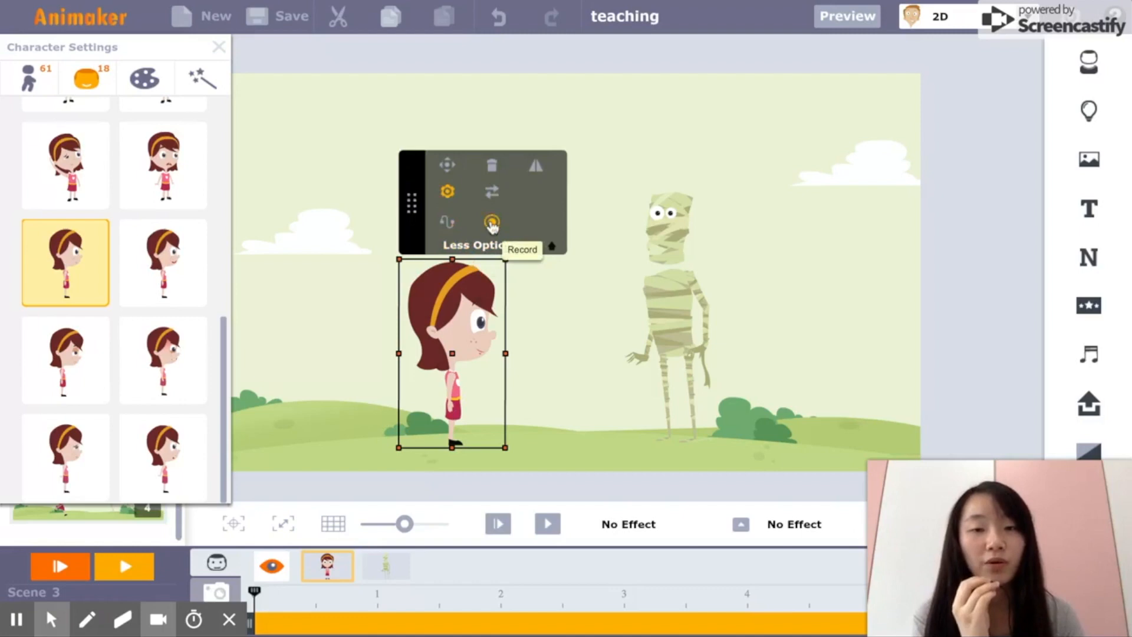
left_click(492, 224)
left_click(490, 221)
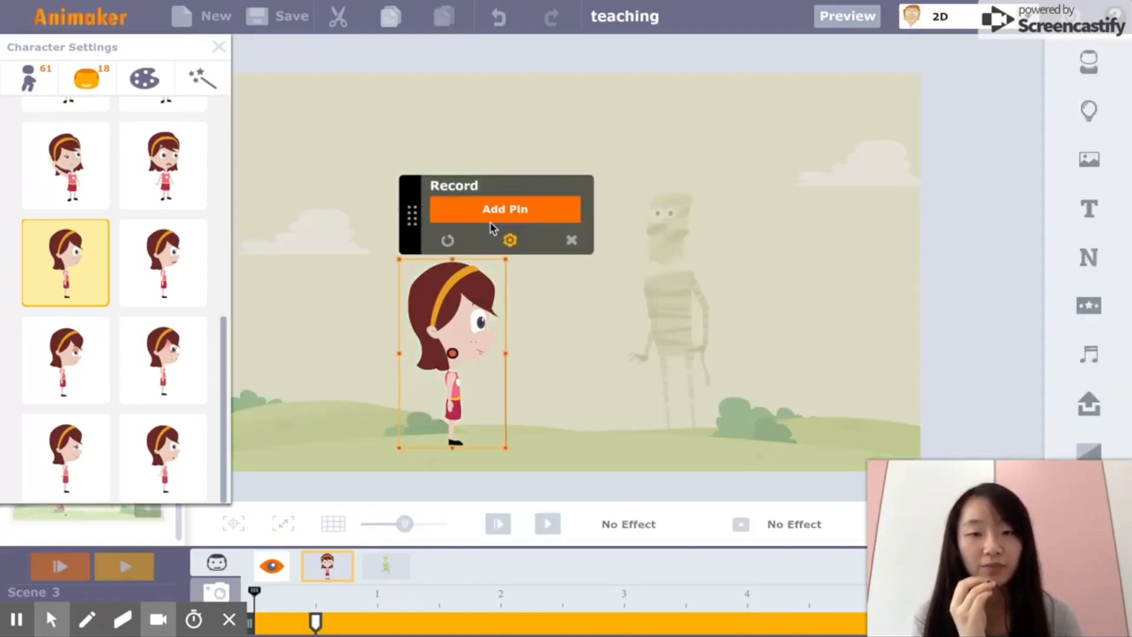
left_click(164, 462)
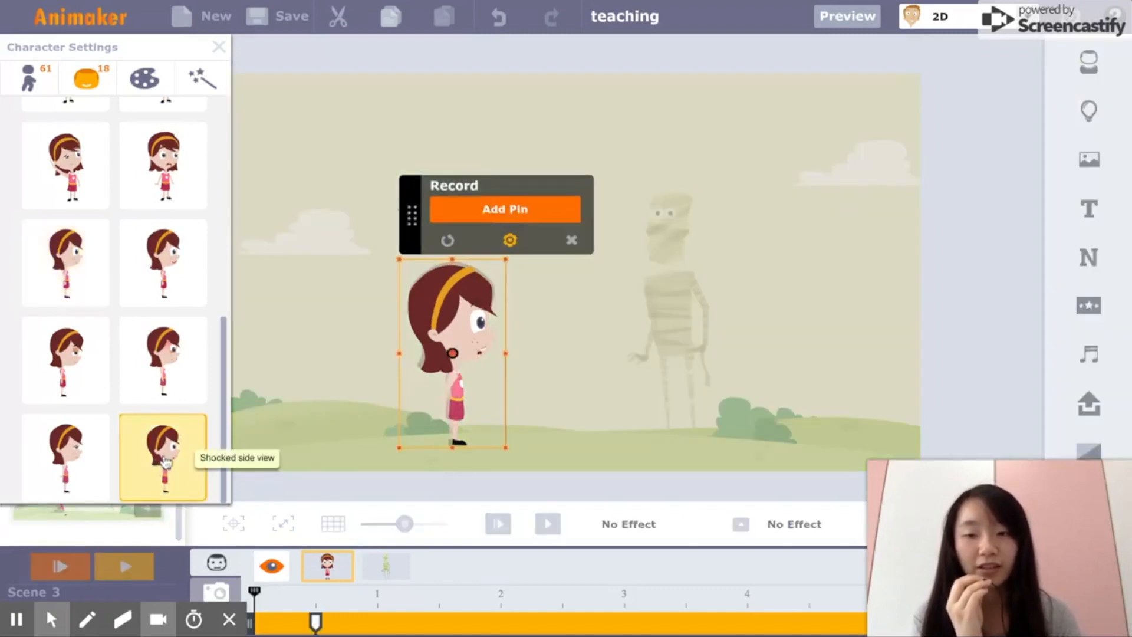
left_click(498, 213)
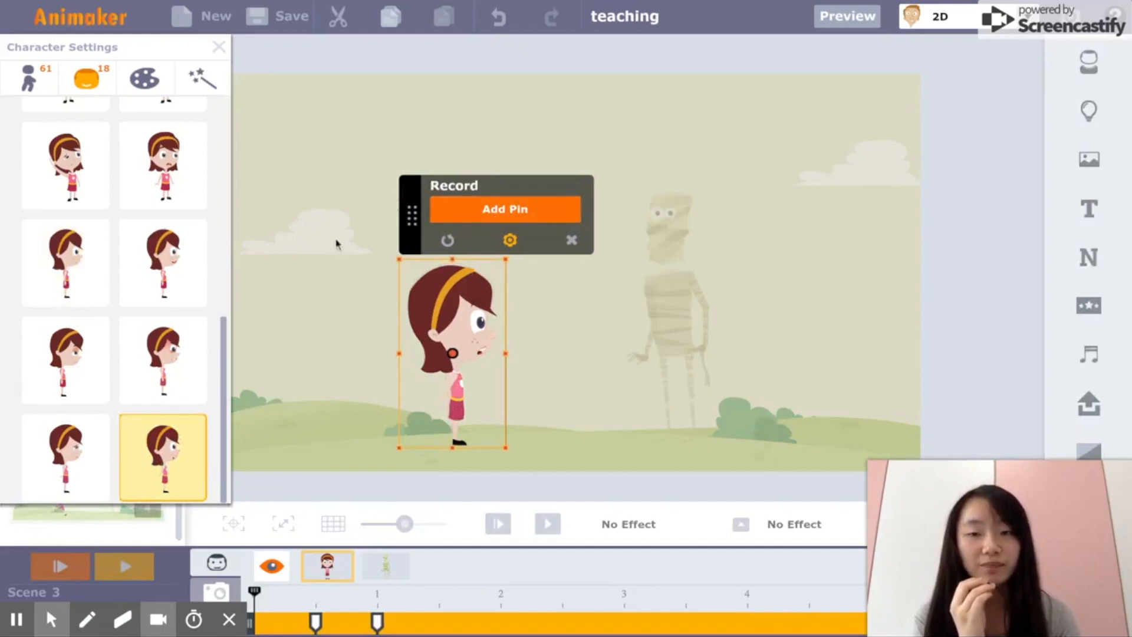
left_click(179, 256)
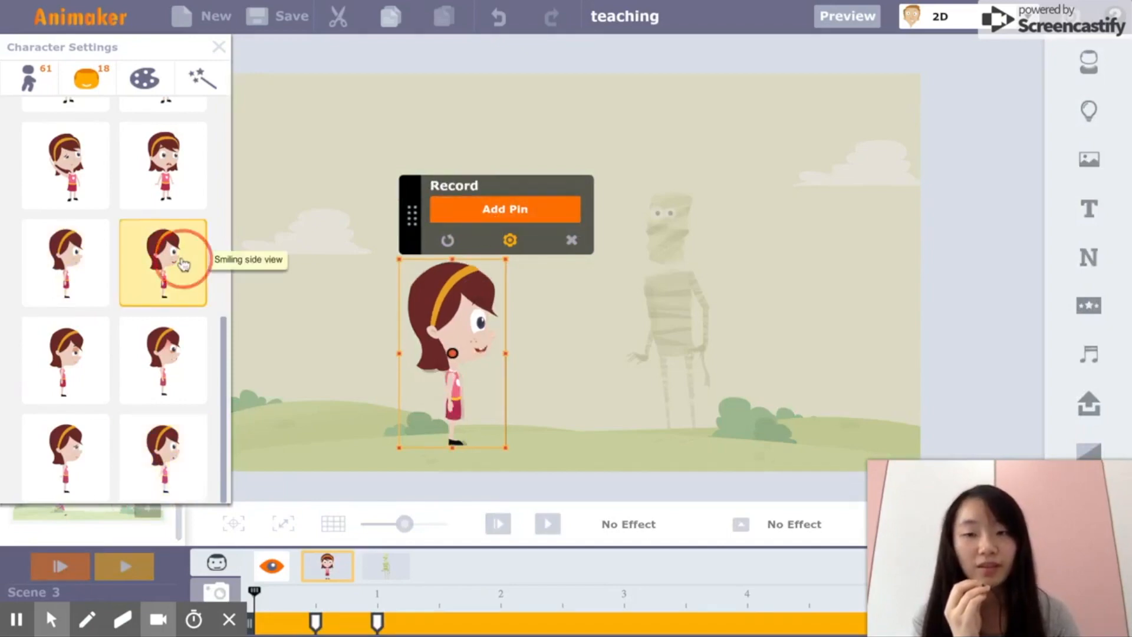
left_click(461, 222)
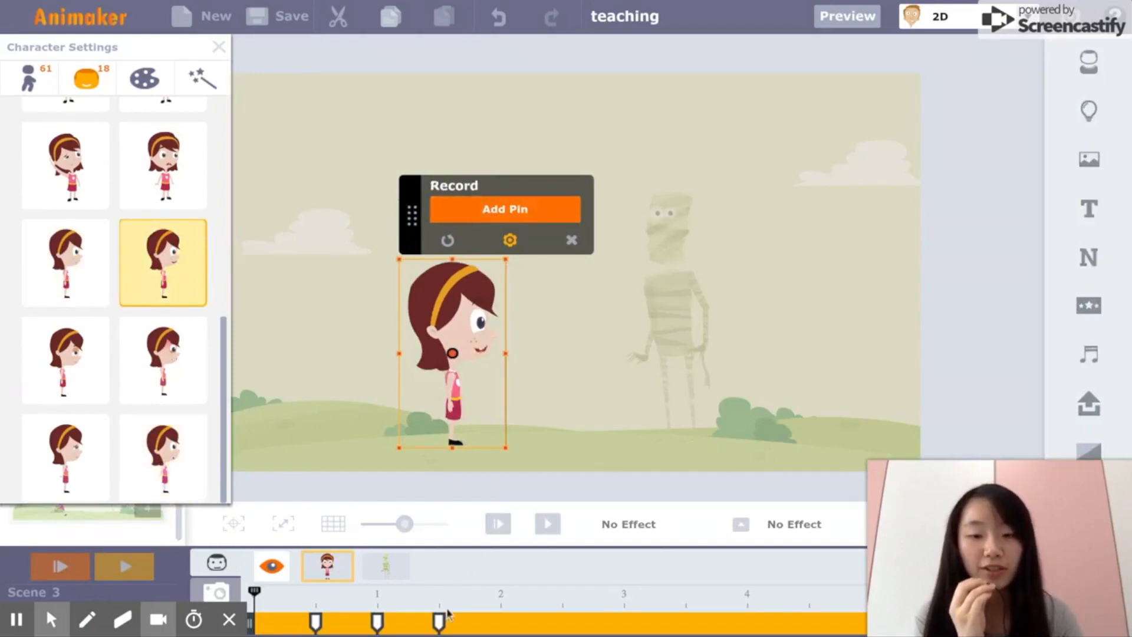
- Move the girl's smiling pin to 3 seconds and her shocked pin to about 1.7 seconds, and finish the recording
left_click_drag(441, 622, 624, 619)
left_click_drag(384, 624, 463, 622)
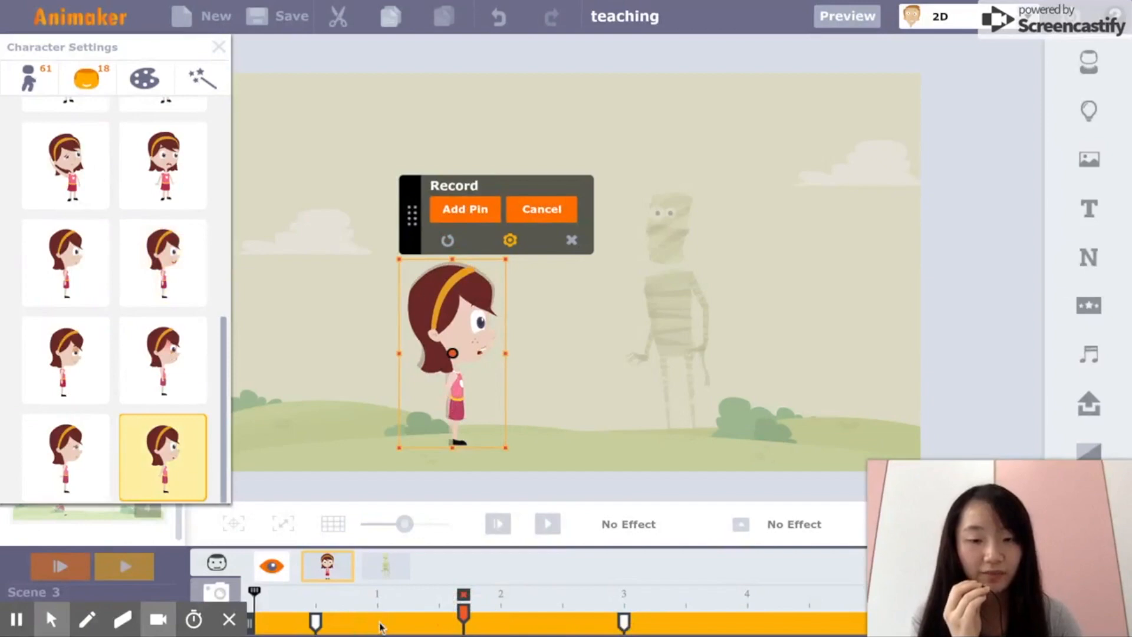
left_click(572, 240)
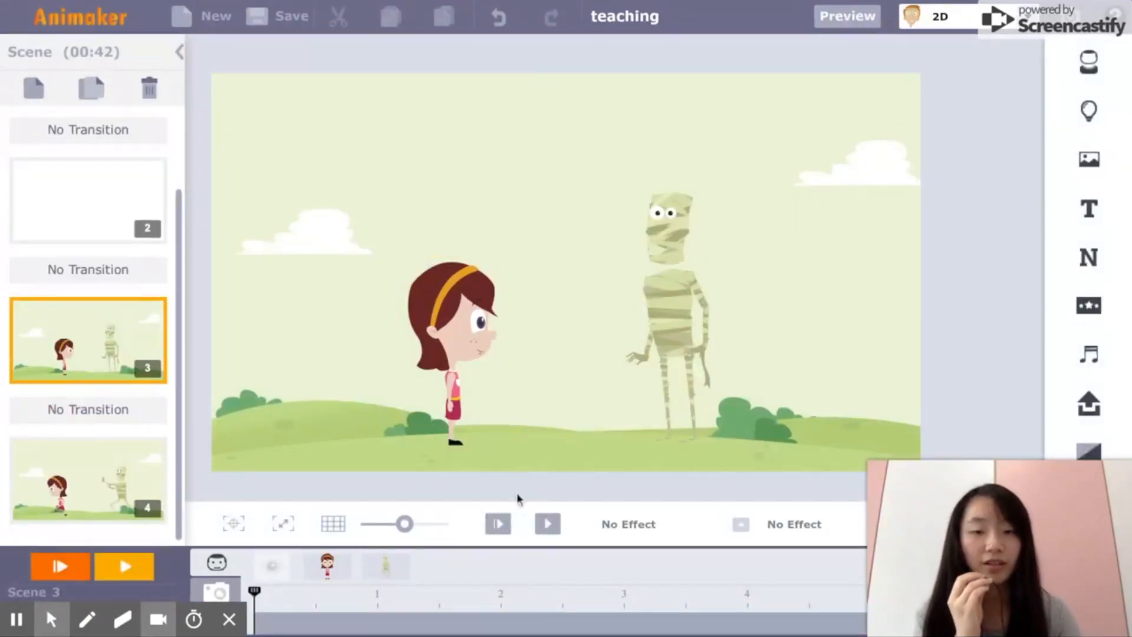
- Play scene 3 to check the girl's recorded expression changes
left_click(549, 524)
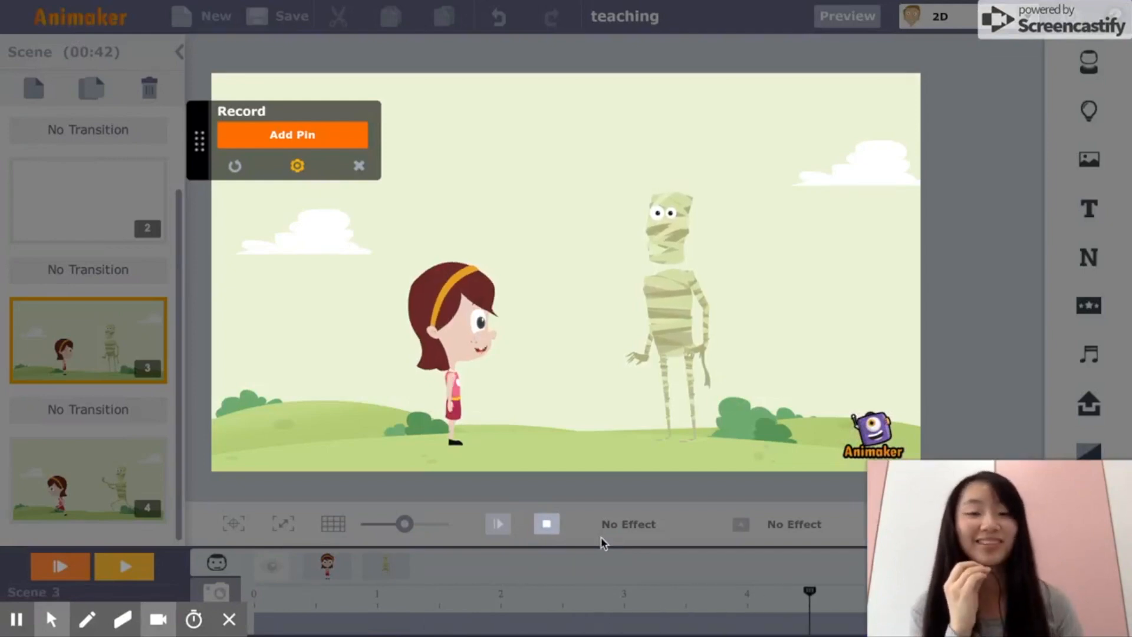
left_click(548, 525)
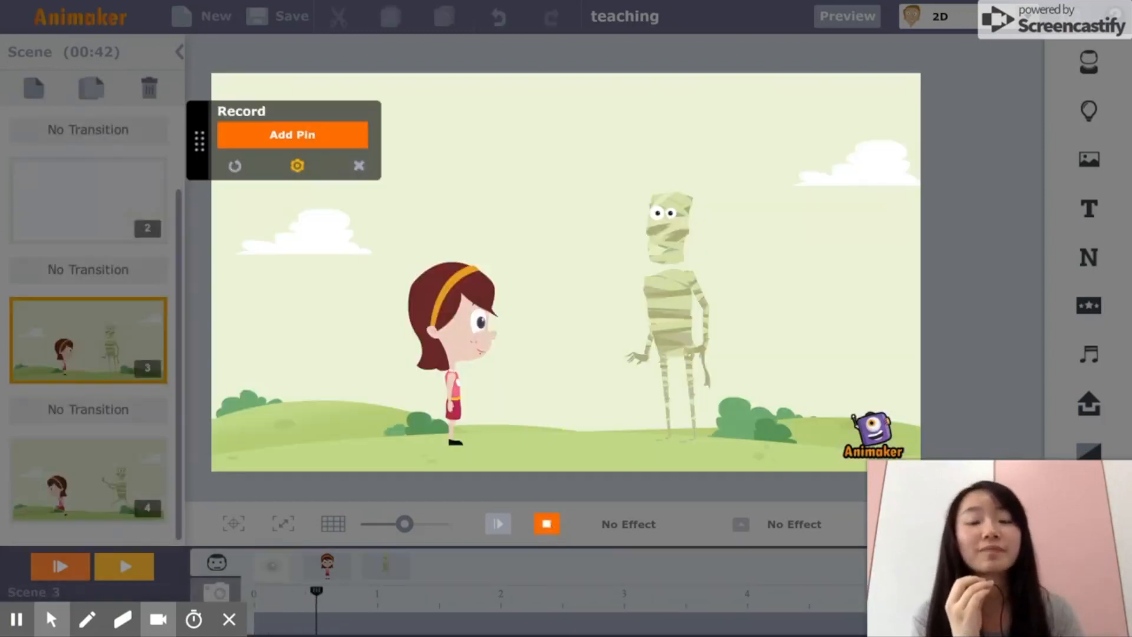
left_click(548, 524)
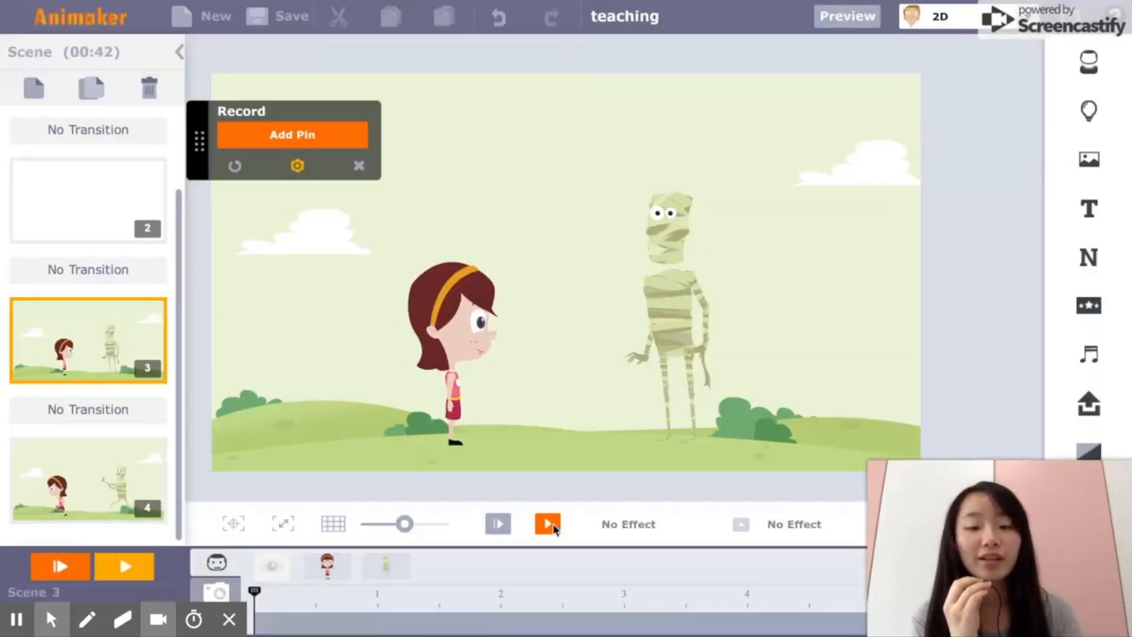
- Add a camera zoom-in at about 6.2 seconds in scene 4, framing the running girl's head and upper body
left_click(116, 485)
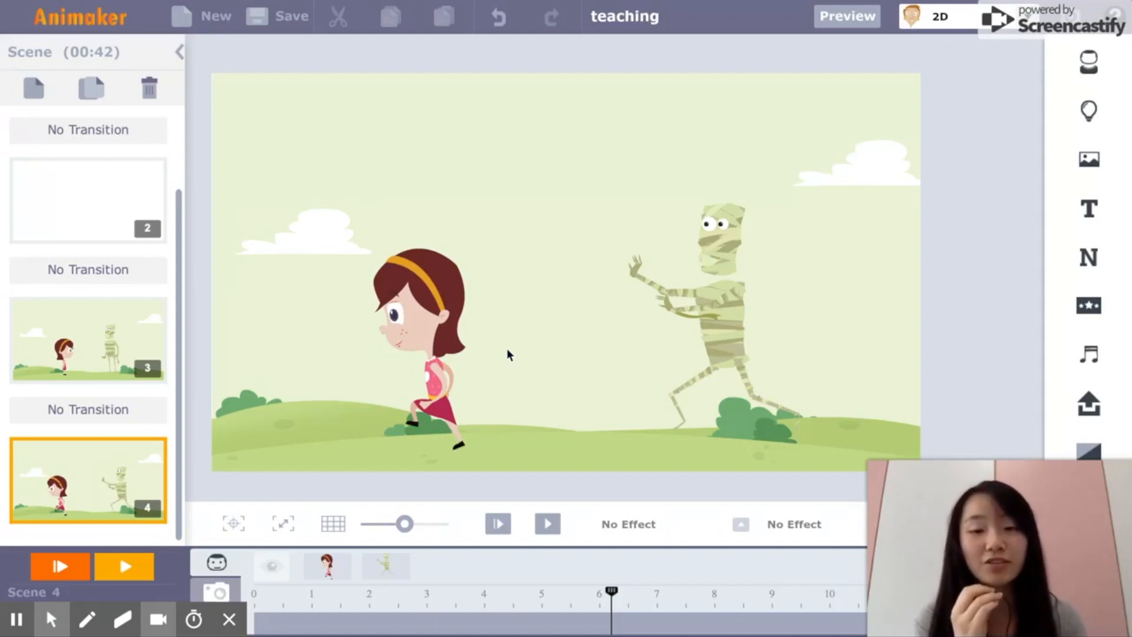
left_click(217, 591)
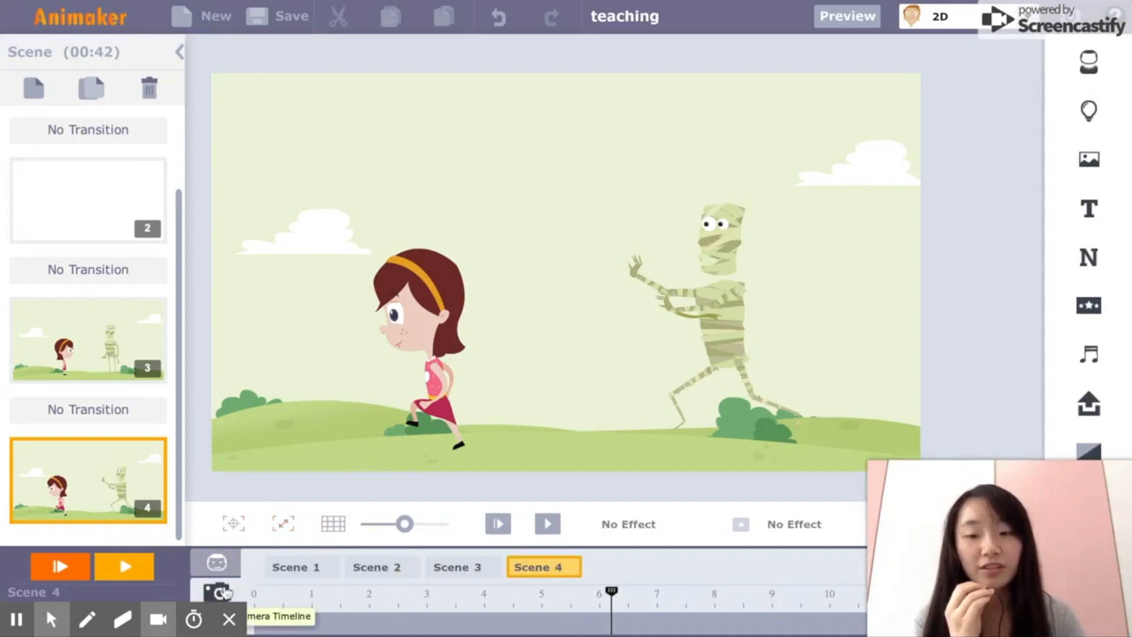
left_click(235, 524)
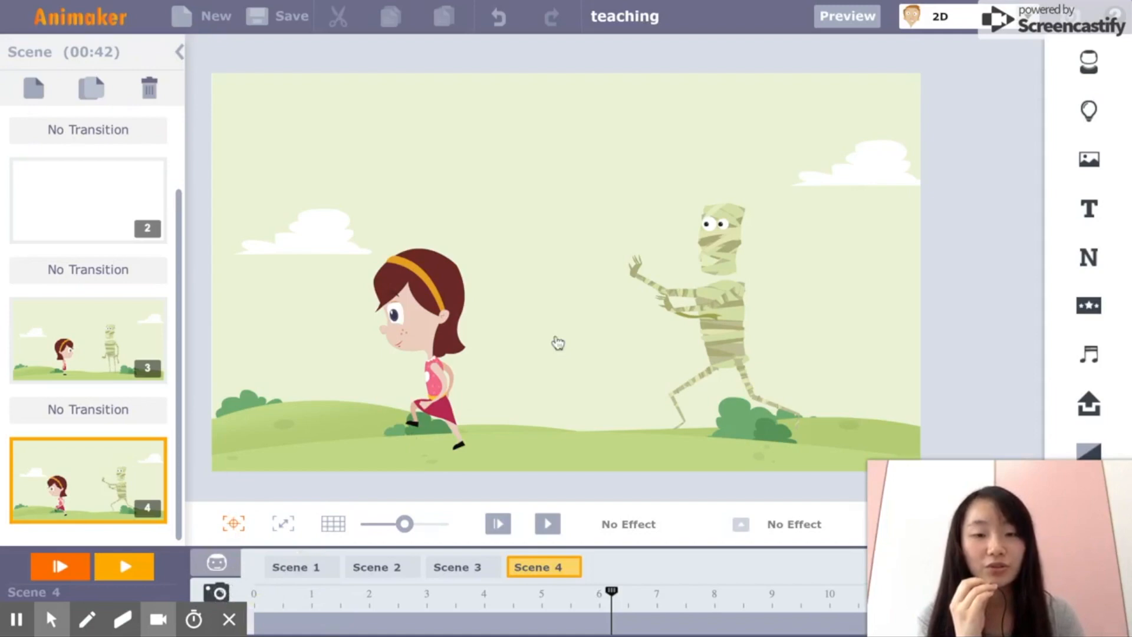
left_click(235, 523)
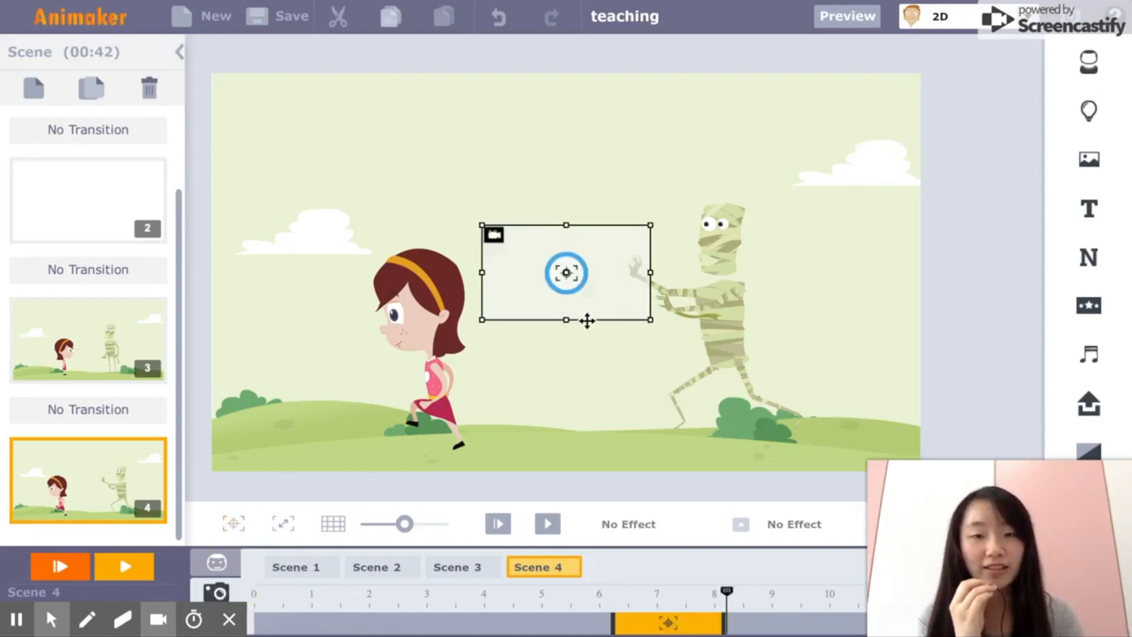
left_click_drag(588, 222, 433, 234)
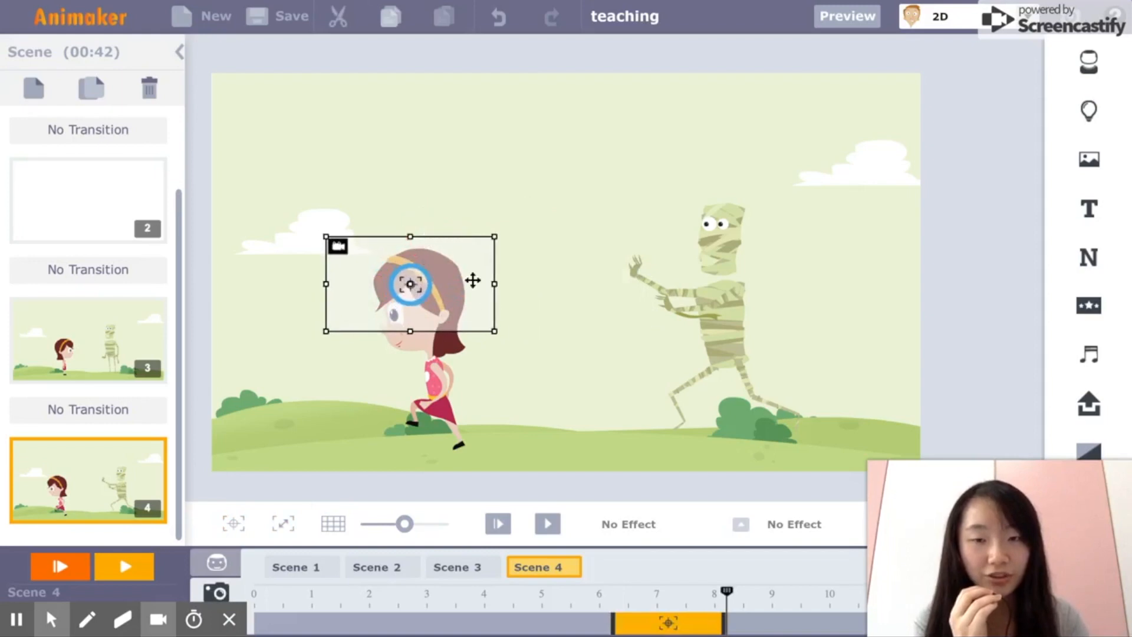
left_click_drag(494, 331, 525, 380)
left_click_drag(486, 313, 482, 338)
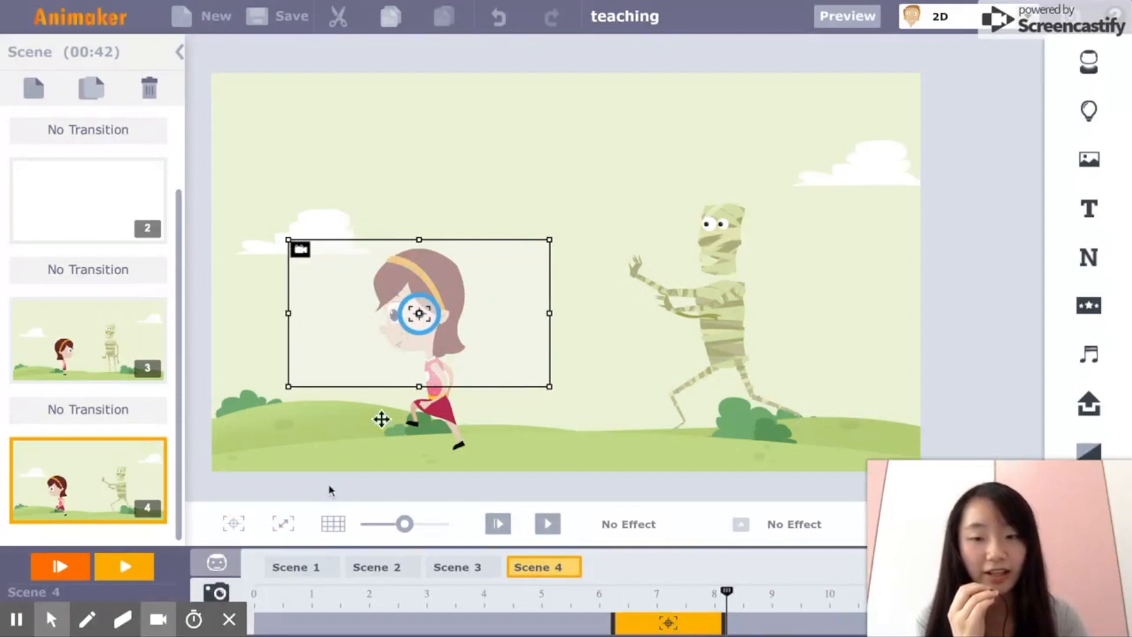
- Add two more camera moves after the first, one framing the mummy's upper body and one covering nearly the whole scene
left_click(236, 527)
left_click_drag(602, 291, 688, 240)
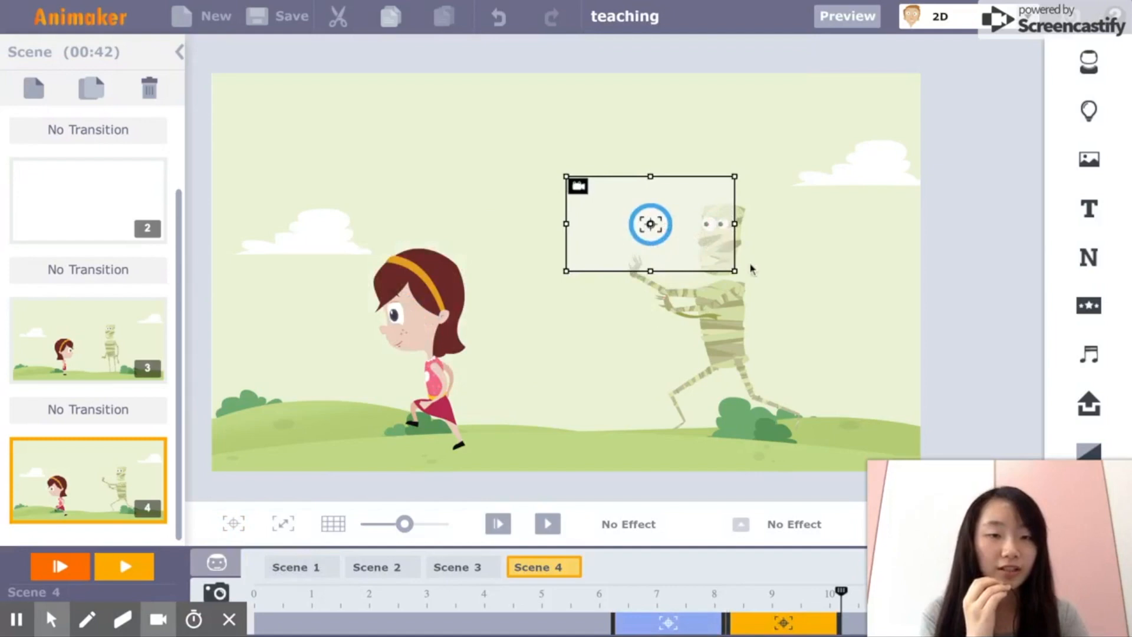
left_click_drag(734, 269, 806, 312)
left_click_drag(719, 262, 777, 307)
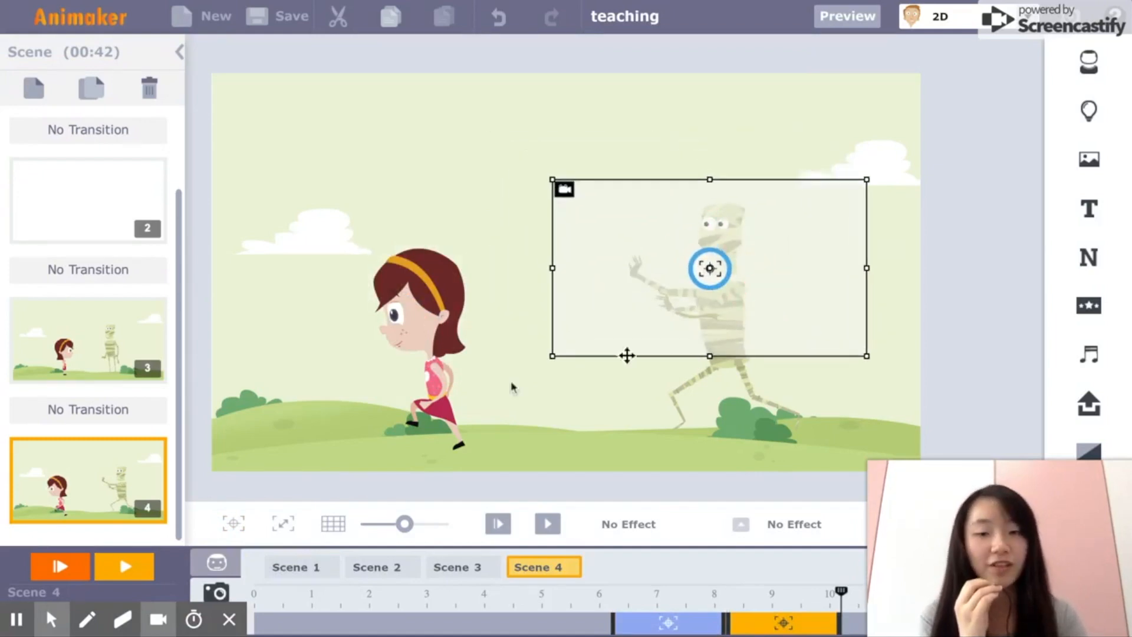
left_click(238, 519)
left_click_drag(650, 320, 873, 584)
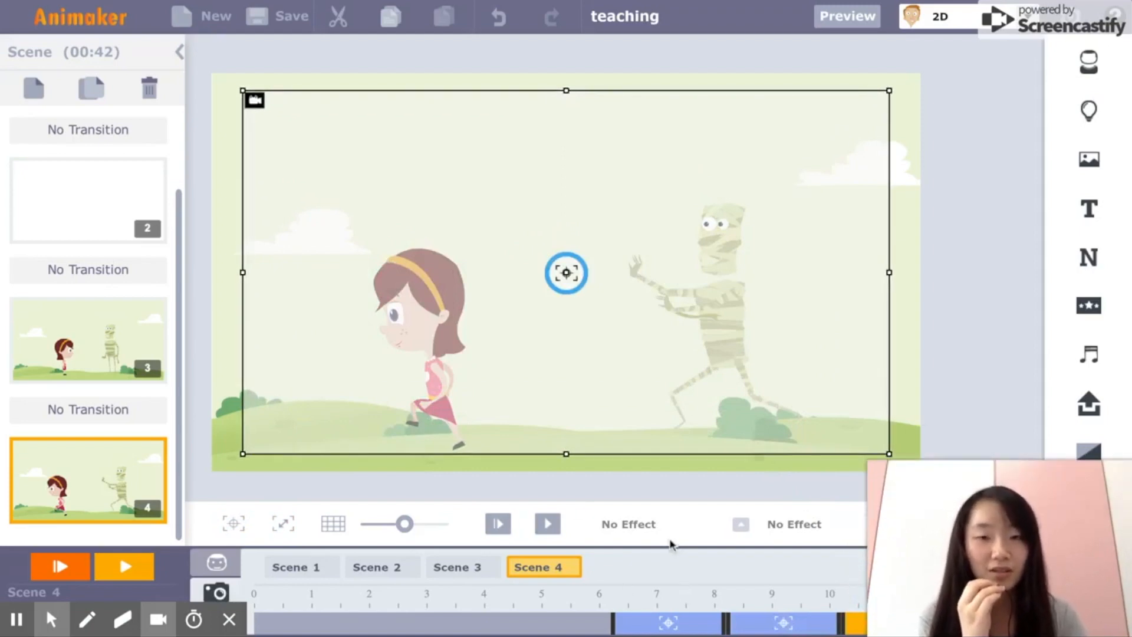
- Play scene 4 from the start of the first camera move to check the camera moves
left_click(612, 604)
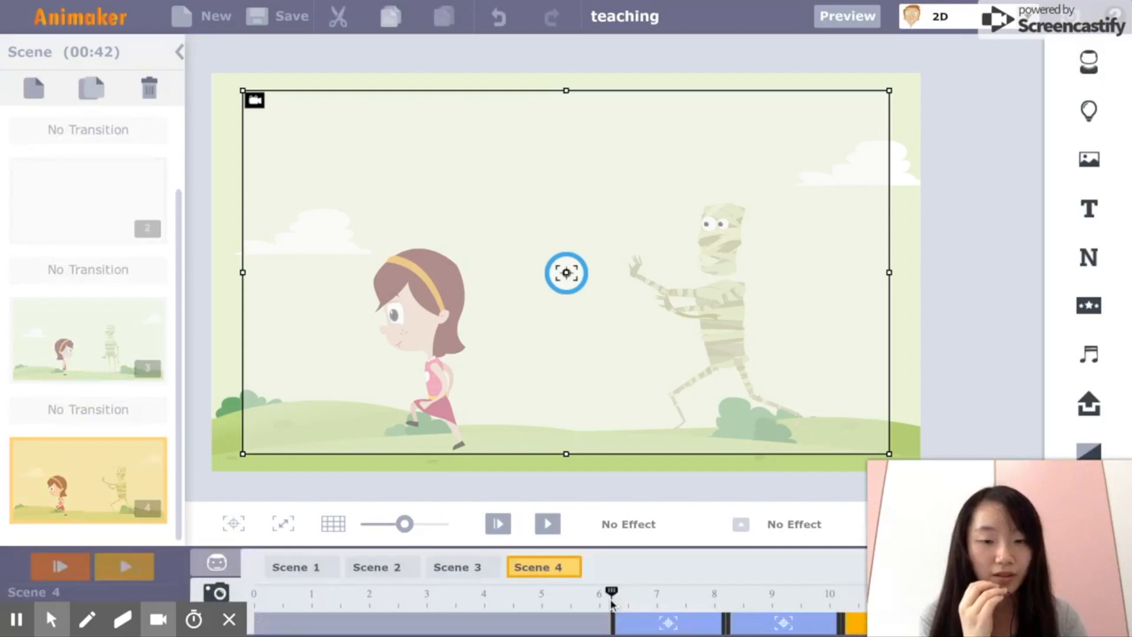
left_click(547, 525)
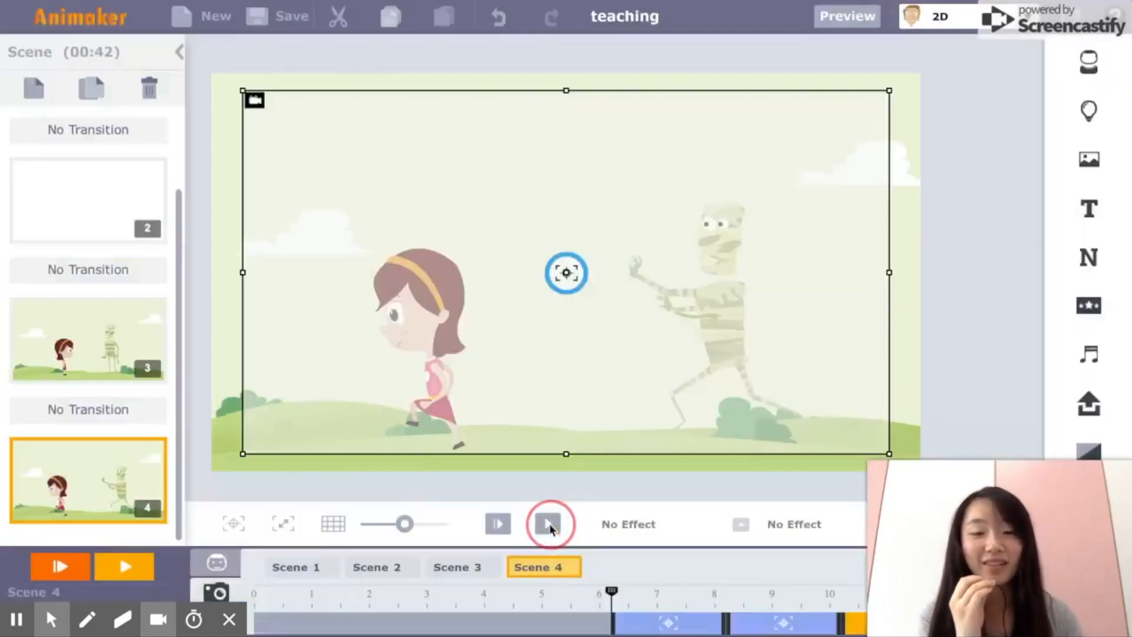
left_click(547, 524)
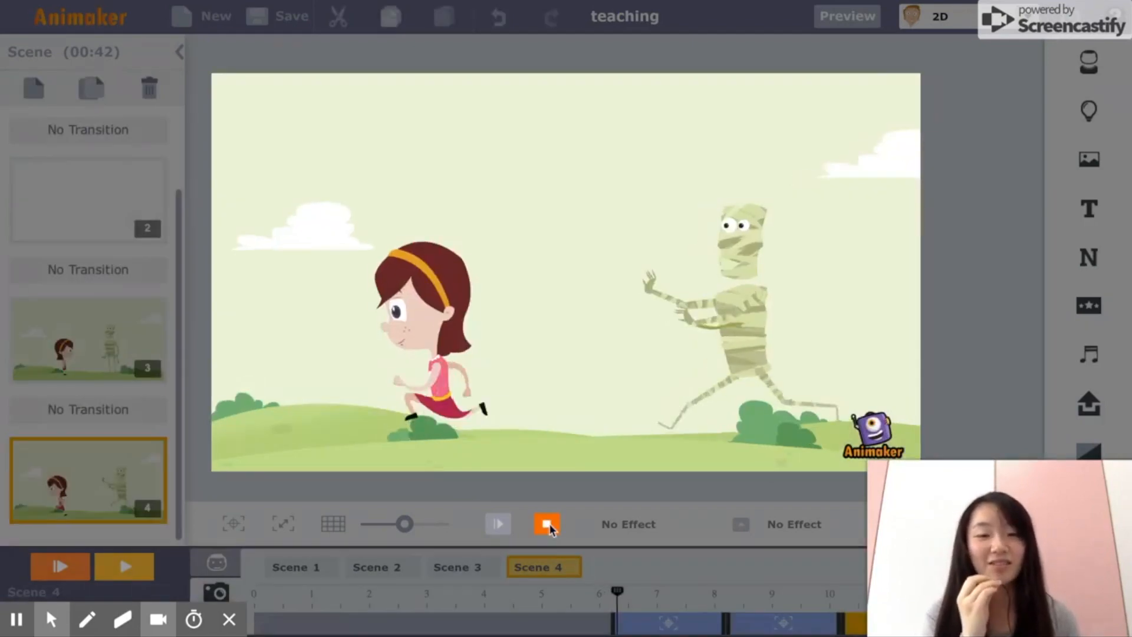